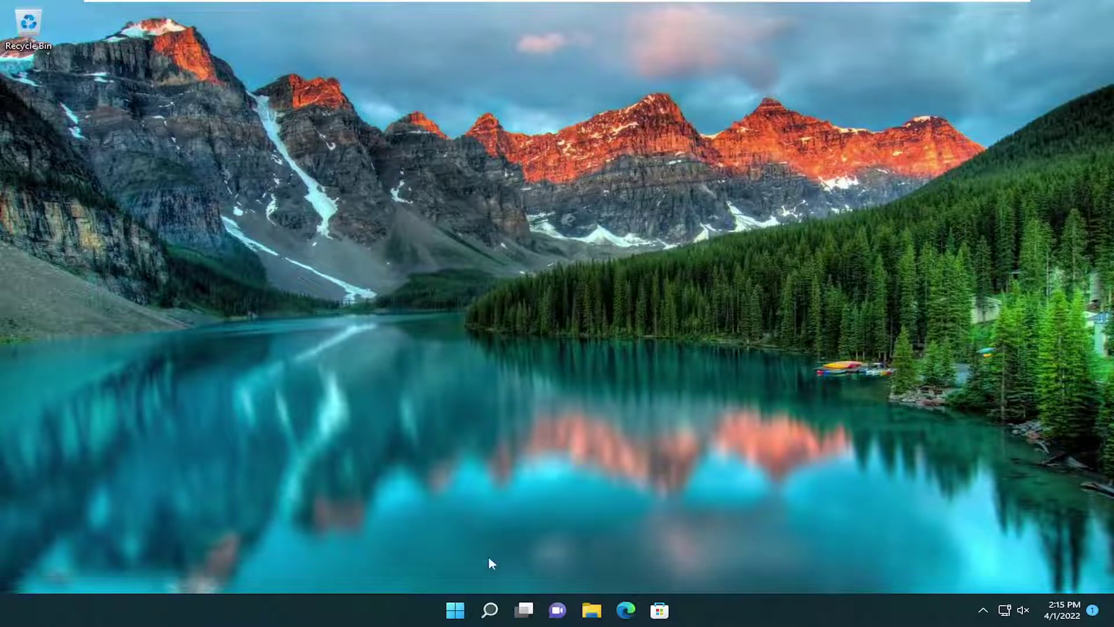
Search Windows for 'file explorer' and launch File Explorer to its Quick access view
left_click(491, 609)
type("f")
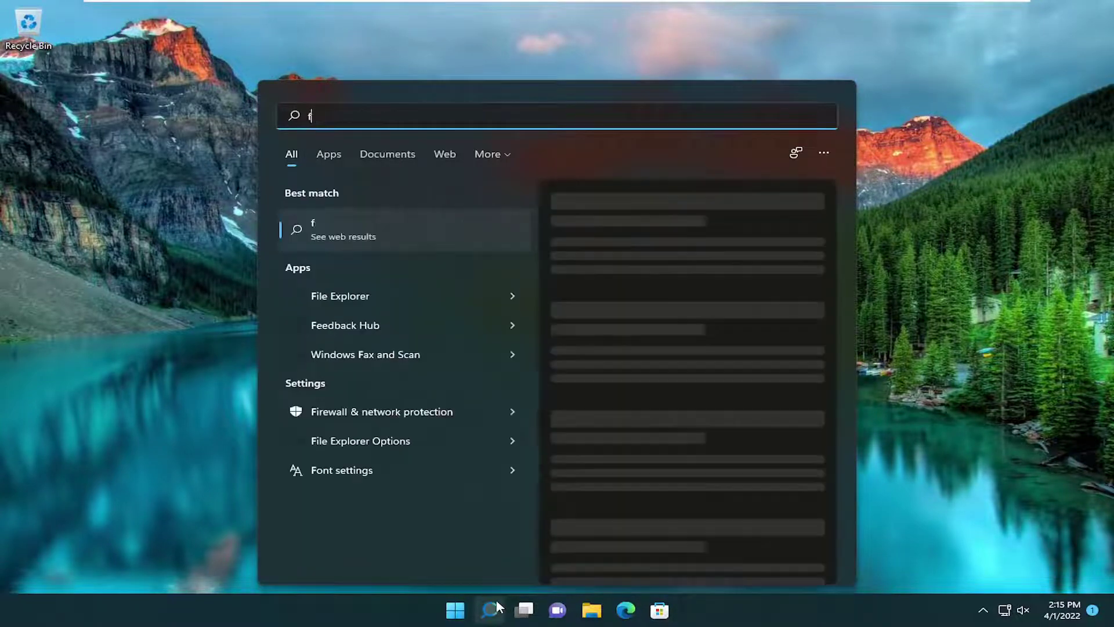
type("ile explorer")
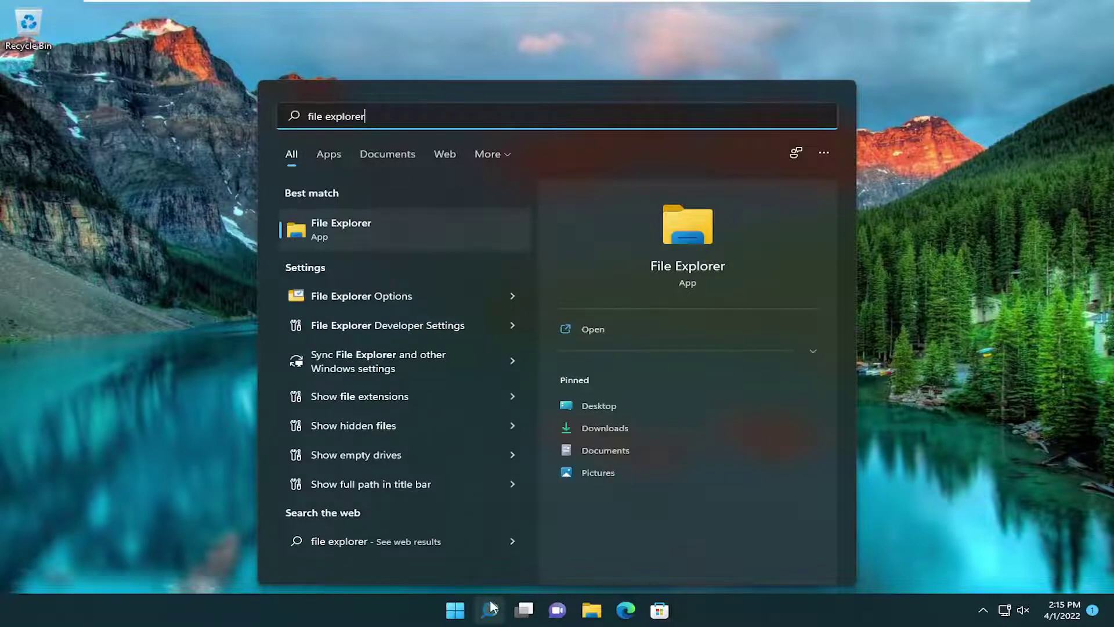
left_click(373, 234)
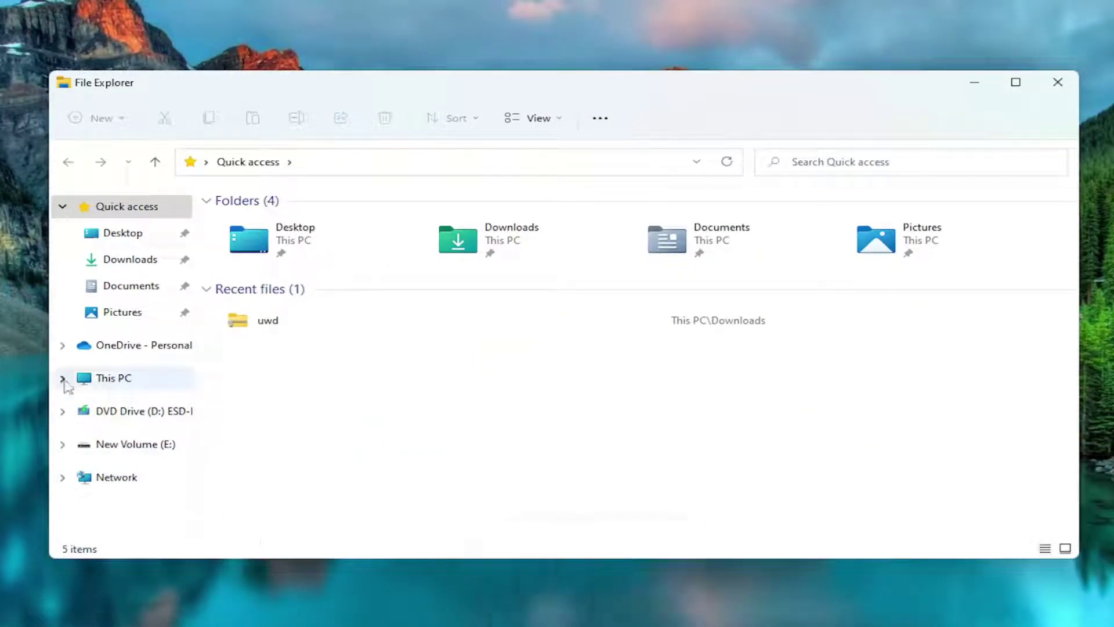
Show This PC and select the New Volume (E:) drive, 5.20 MB free of 8.99 MB
left_click(114, 386)
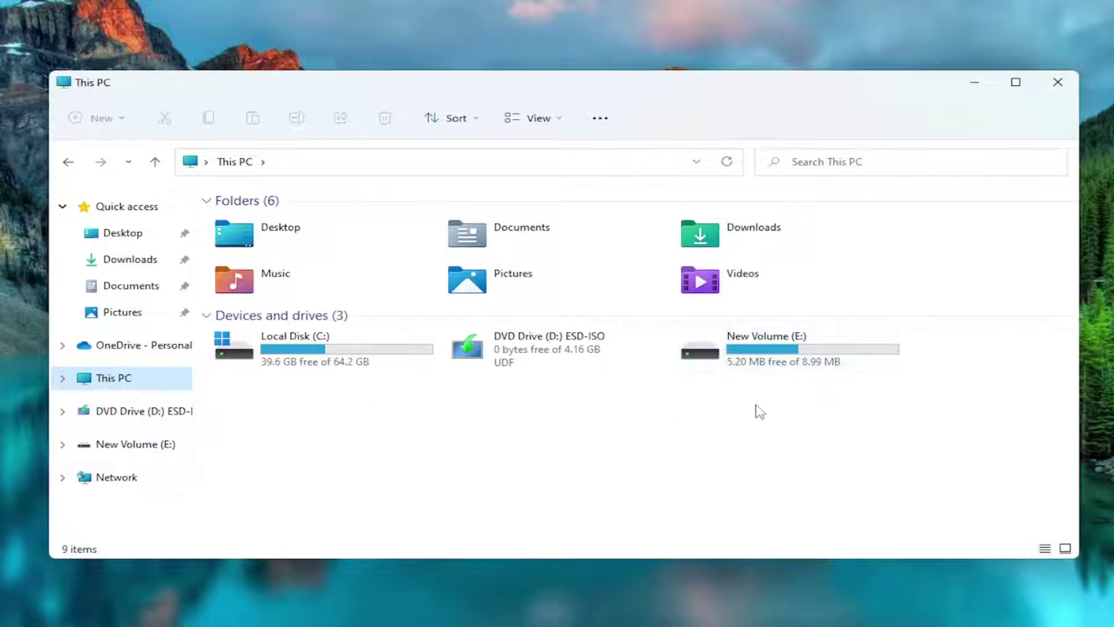
left_click(757, 362)
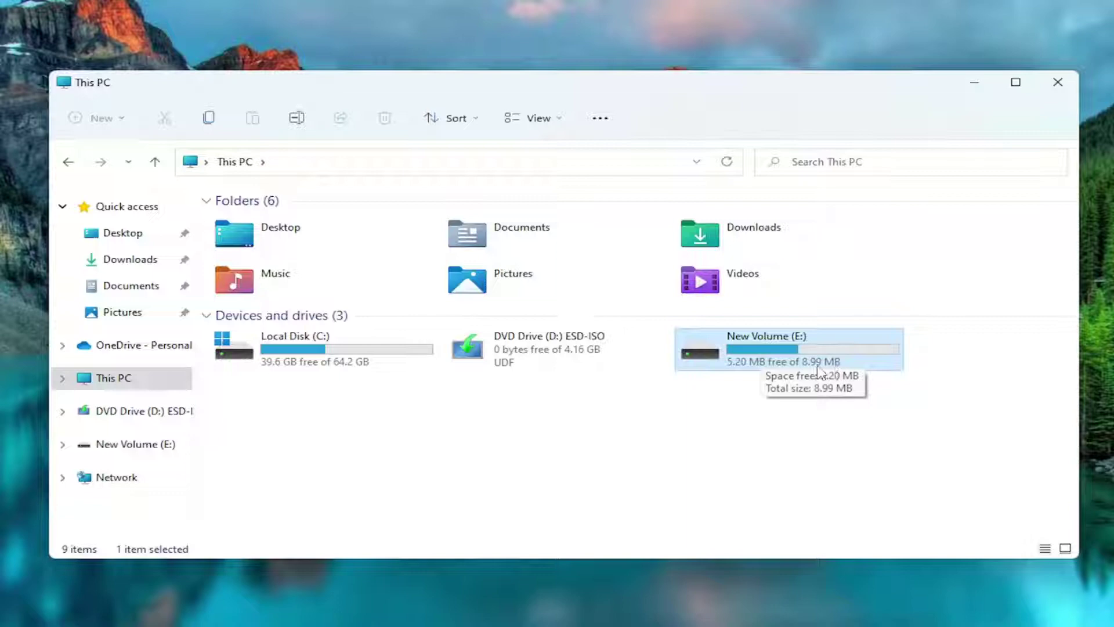
From New Volume (E:) Properties, run the Tools tab's error Check, which reports no scan needed
right_click(772, 351)
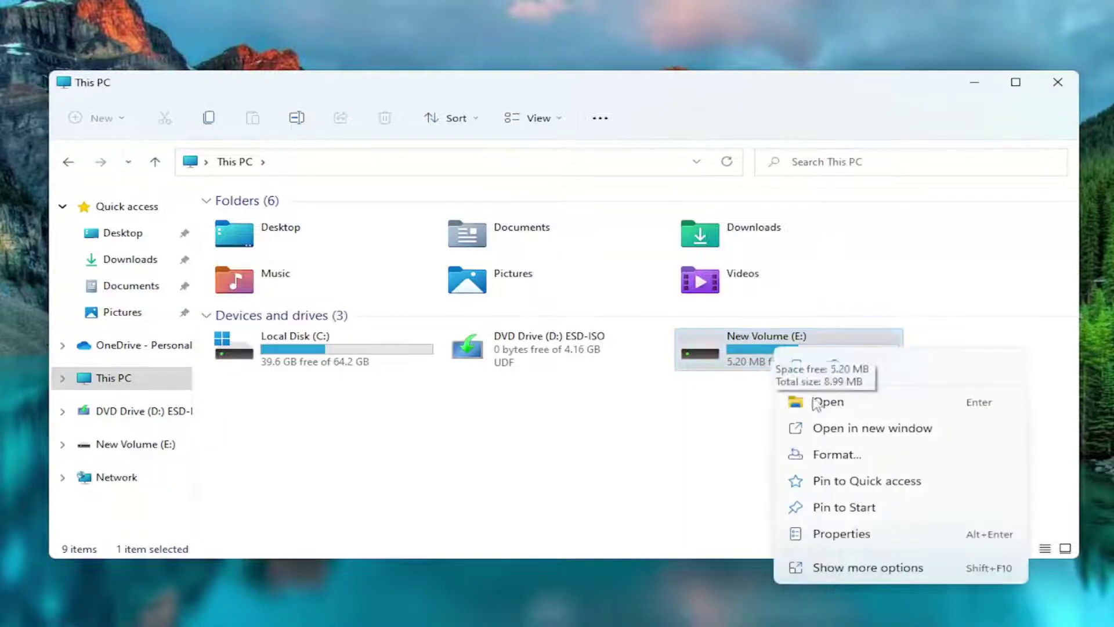
left_click(841, 534)
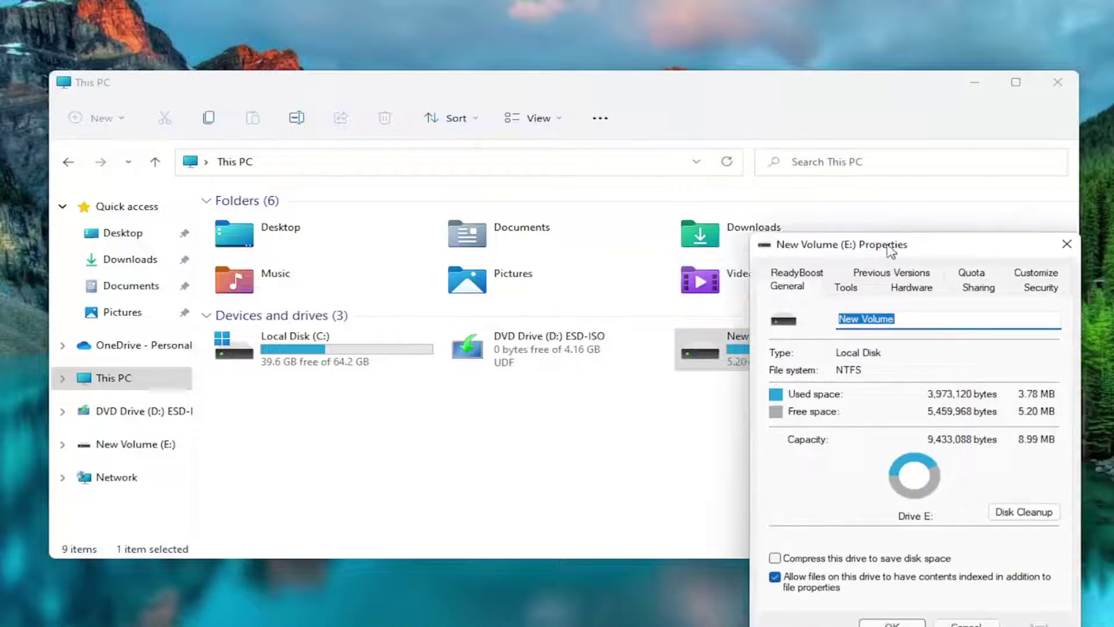
left_click_drag(839, 255, 473, 109)
left_click(508, 152)
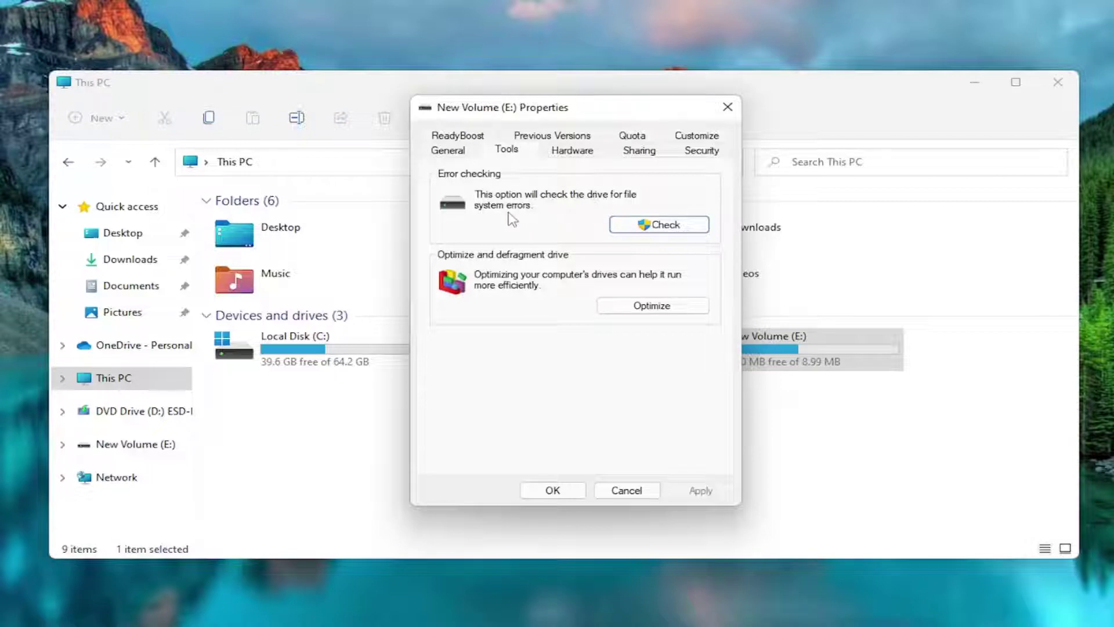
left_click(661, 225)
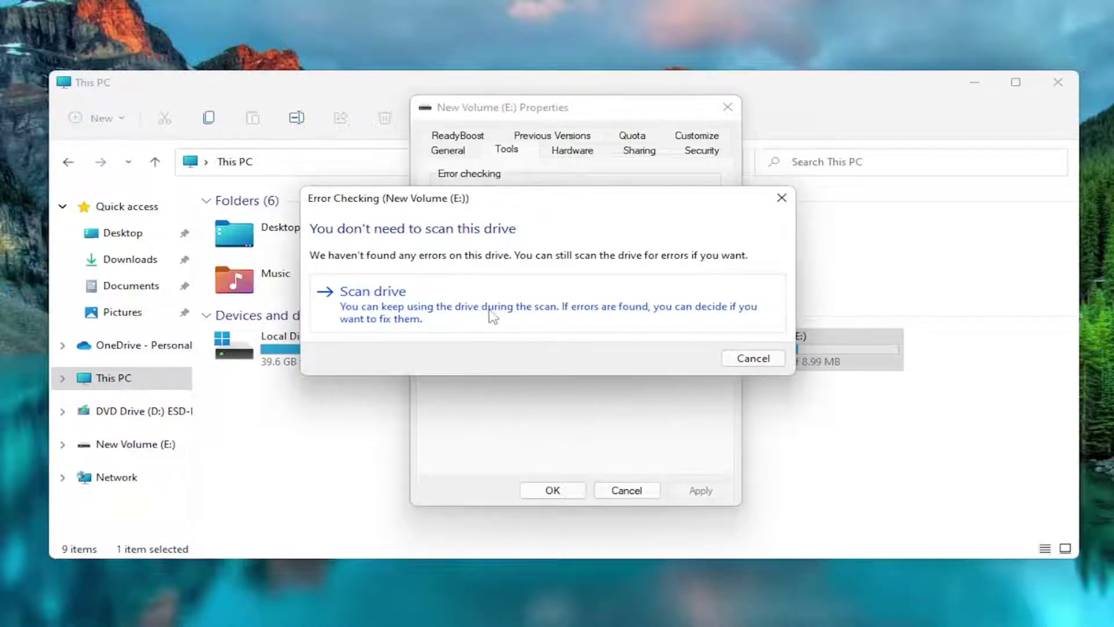
Scan New Volume (E:) anyway and dismiss the no-errors-found result
left_click(520, 314)
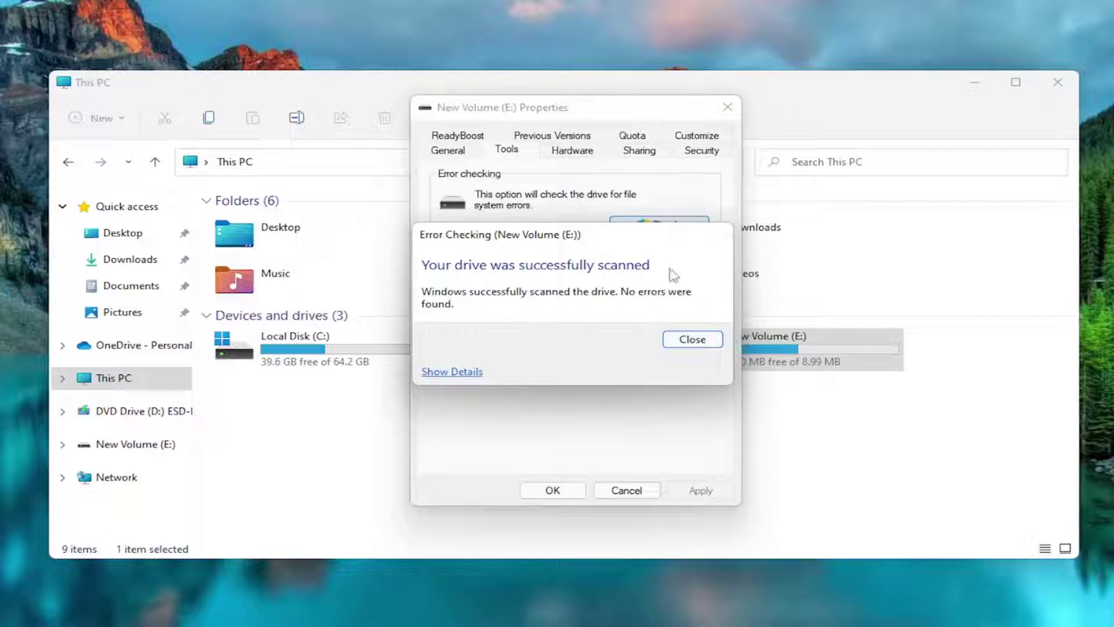
left_click(690, 340)
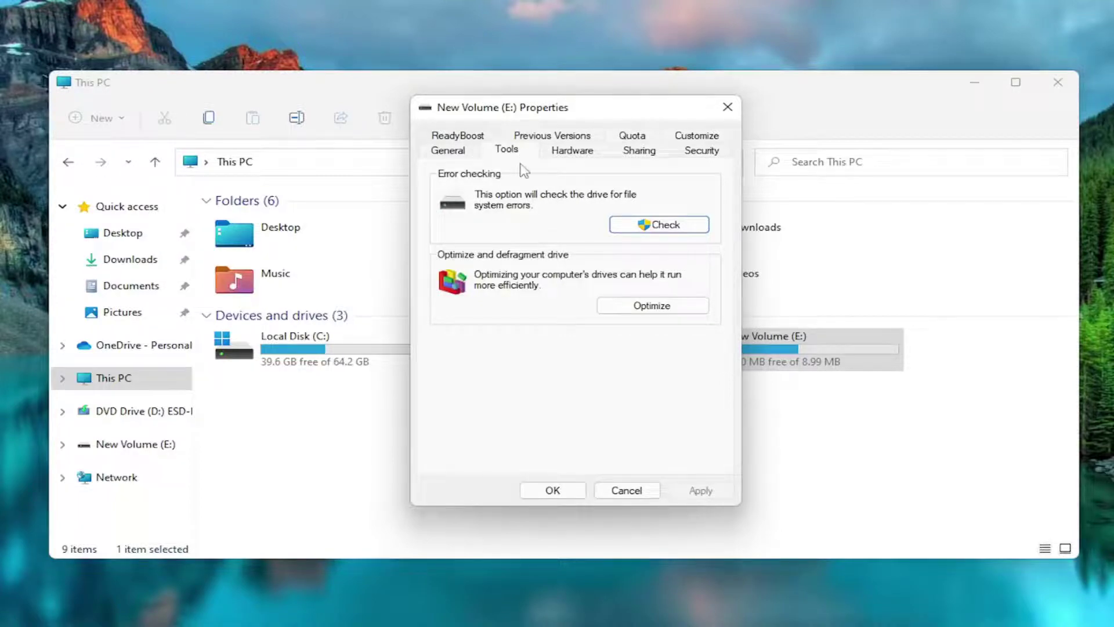
Close the drive properties and open New Volume (E:)'s Format window, set to NTFS quick format
left_click(728, 107)
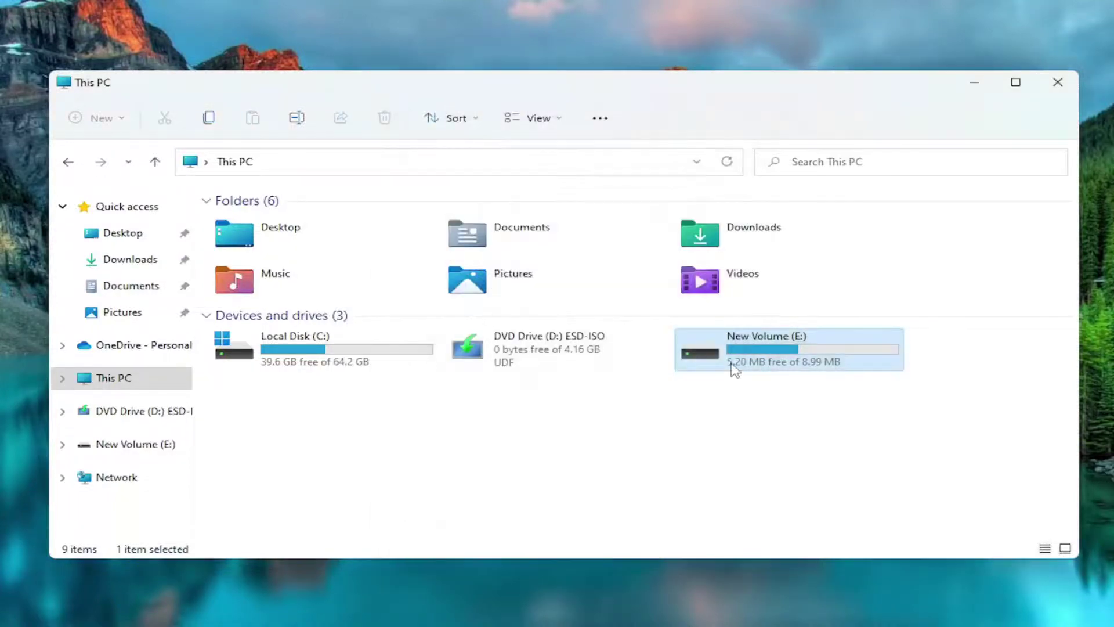
mouse_move(765, 348)
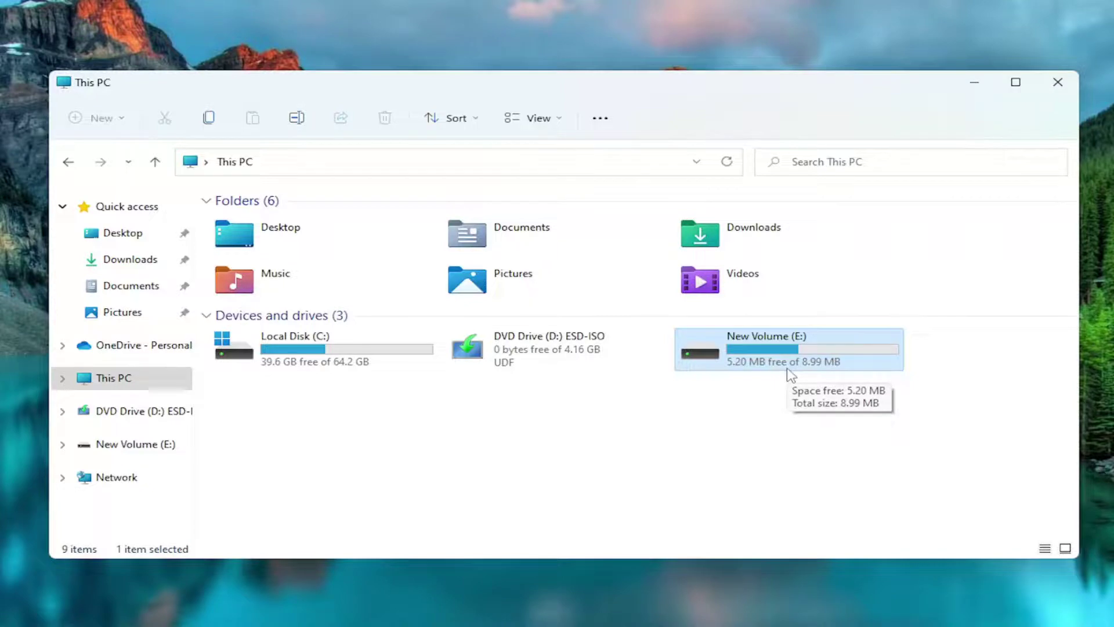
right_click(757, 349)
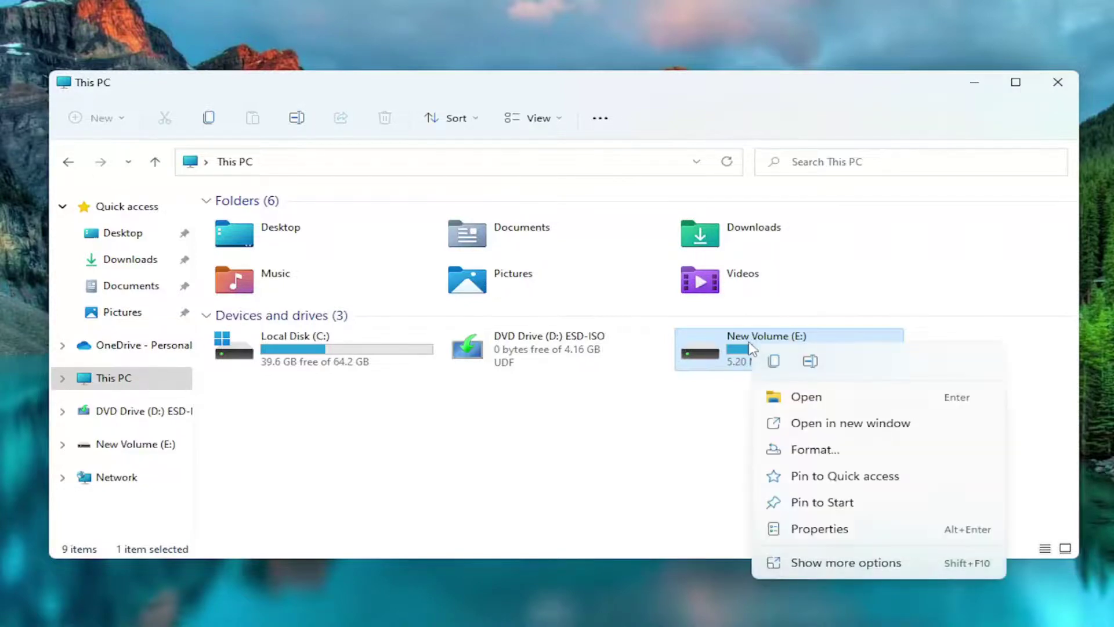
left_click(801, 449)
mouse_move(236, 290)
left_mouse_down()
mouse_move(544, 233)
mouse_move(592, 151)
left_mouse_up()
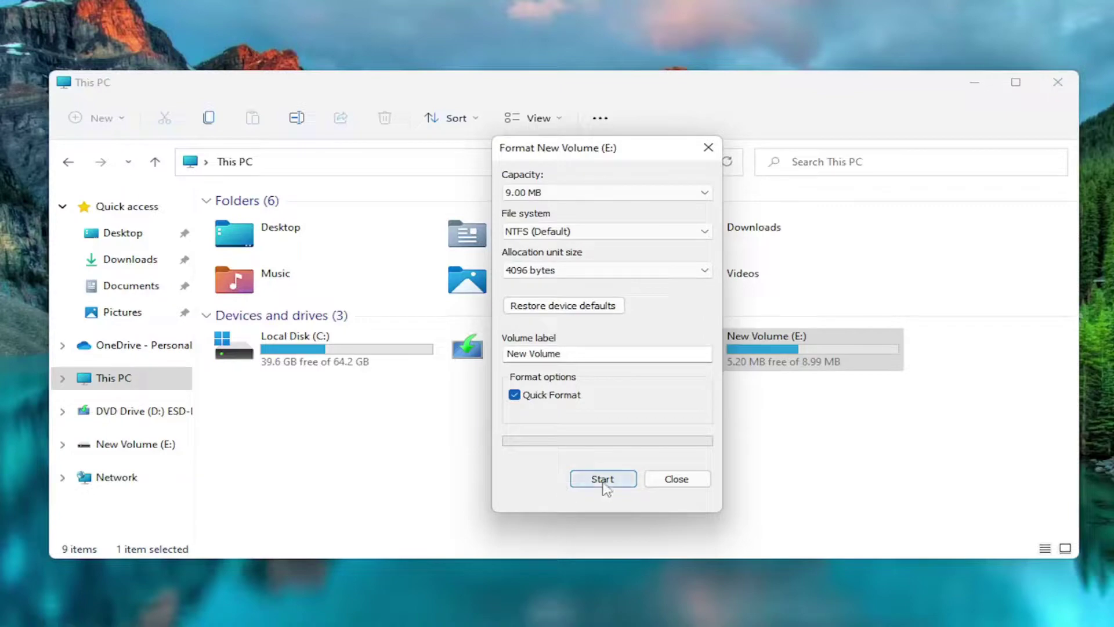
Quick-format New Volume (E:) as NTFS, then close the Format window and File Explorer
left_click(603, 480)
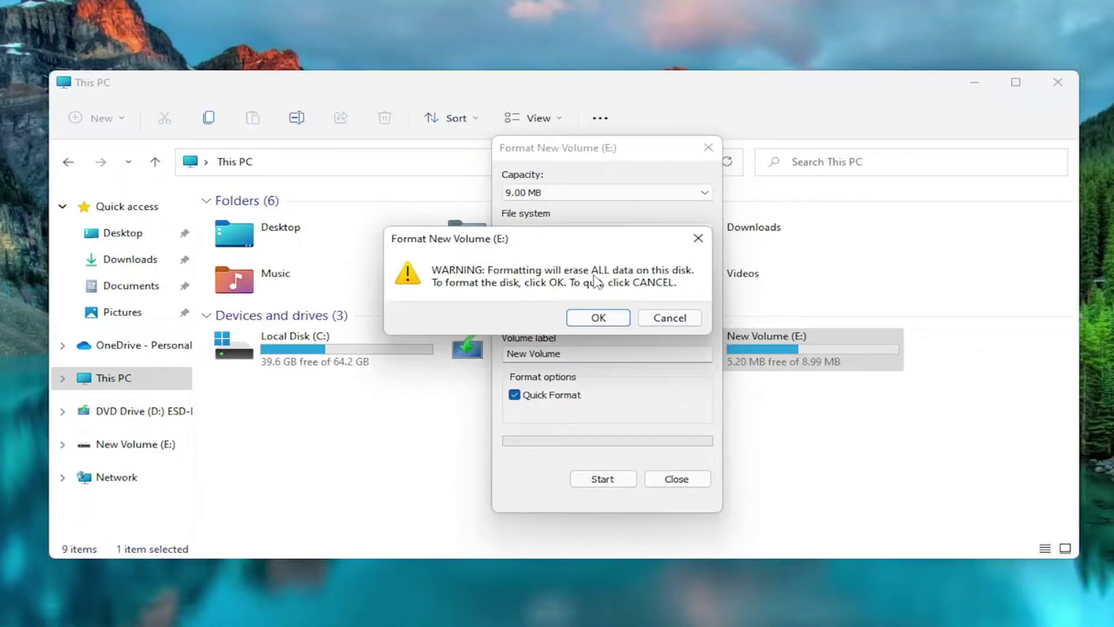
left_click(601, 320)
left_click(668, 313)
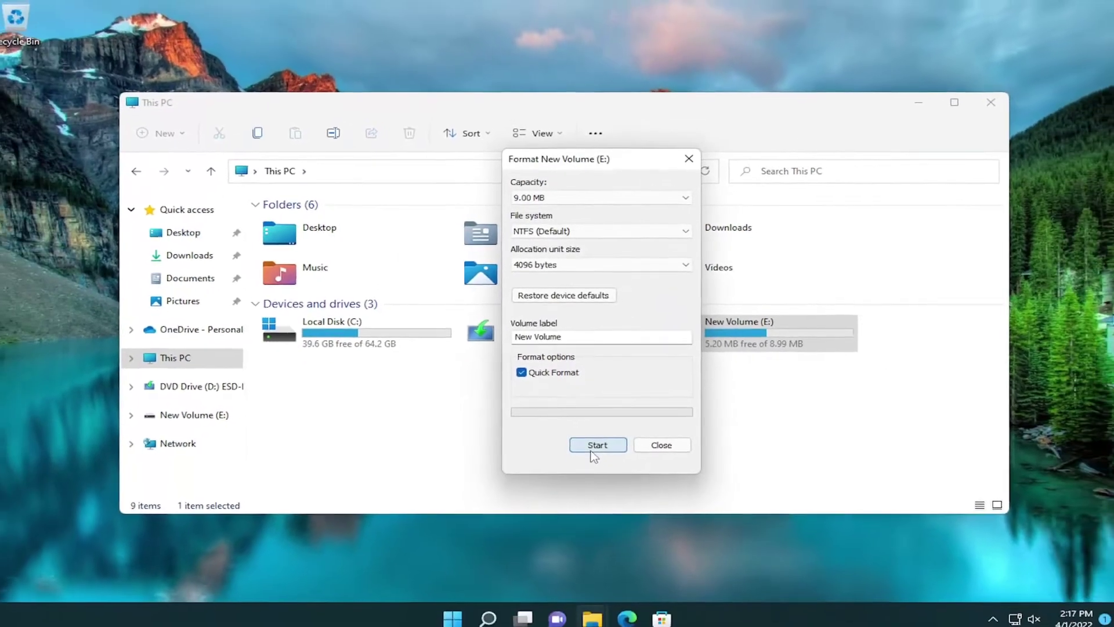
left_click(677, 479)
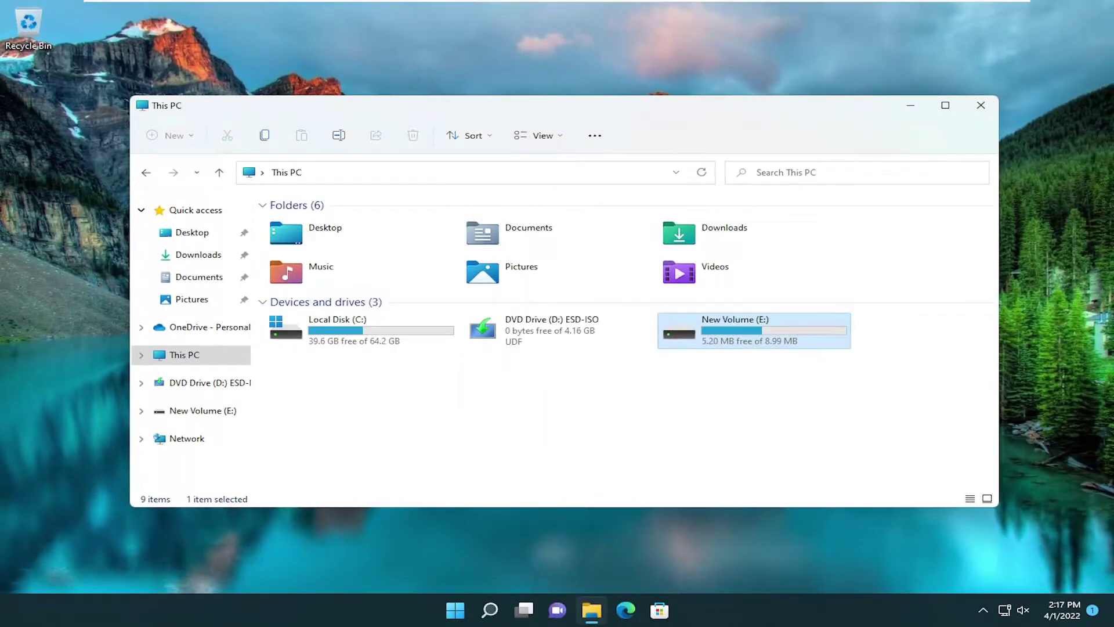
left_click(979, 108)
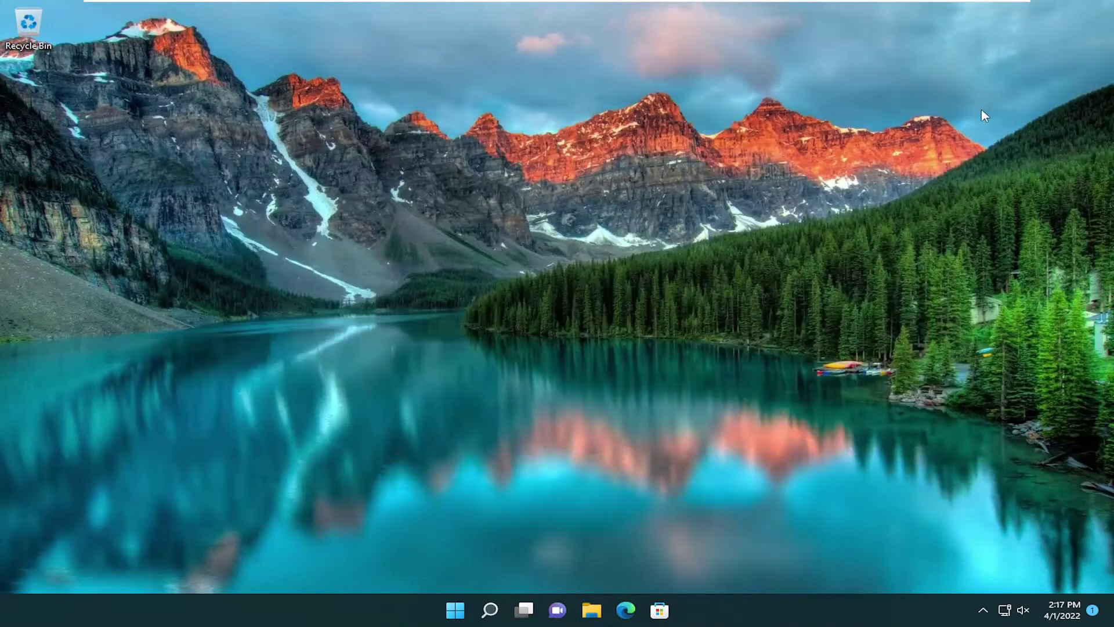